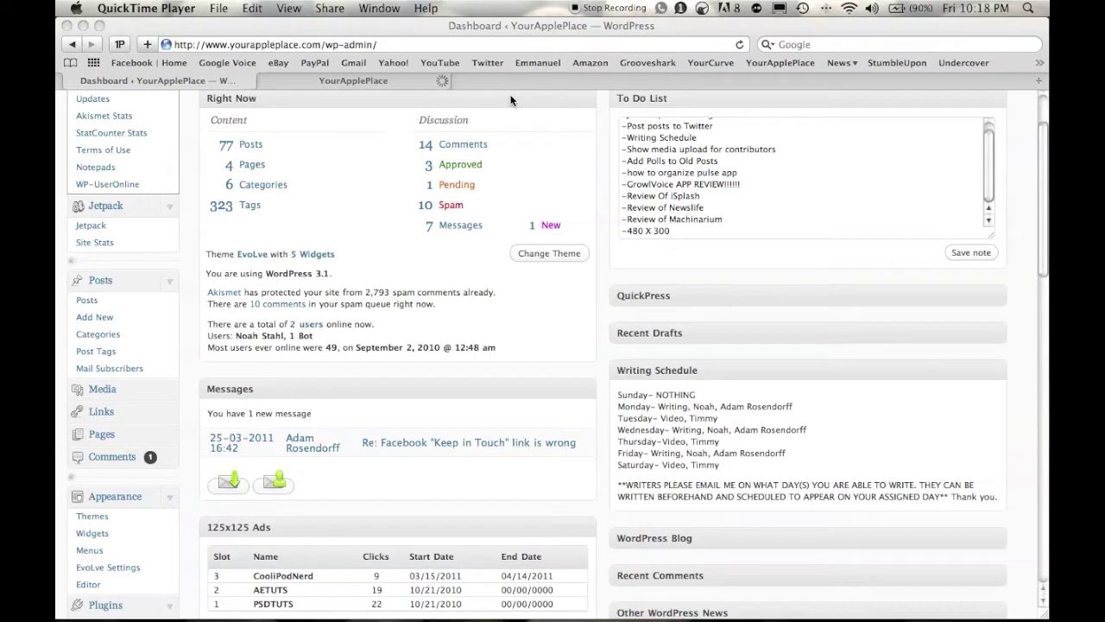
Switch to the YourApplePlace tab so the site's public home page loads.
left_click(264, 79)
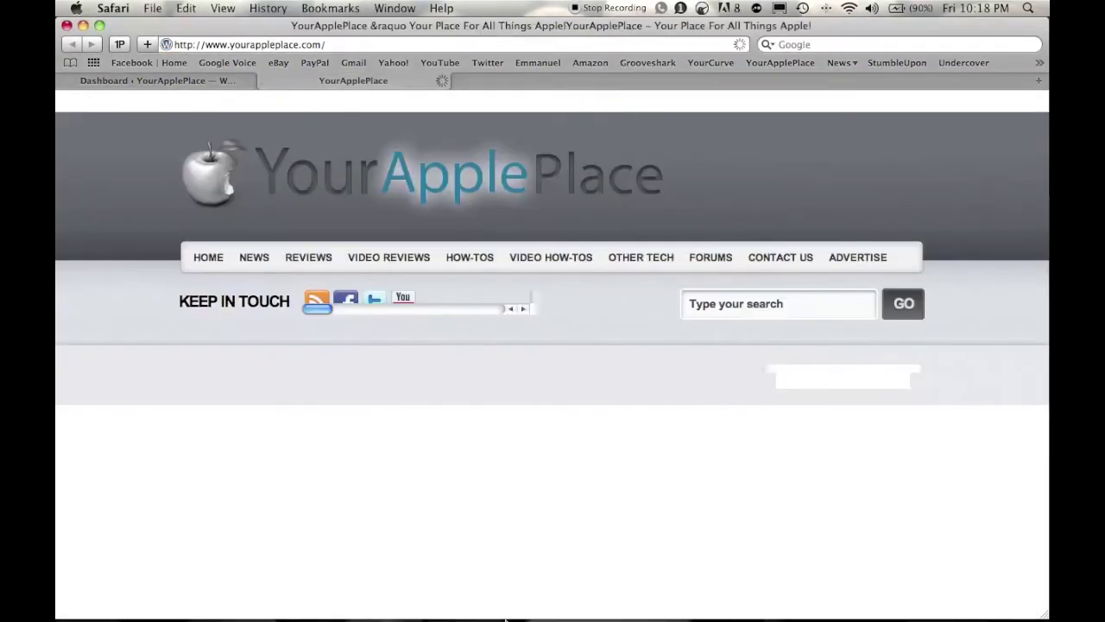
Use Exposé to bring the YourApplePlace window forward and open GrowlVoice's menu-bar menu.
key("F9")
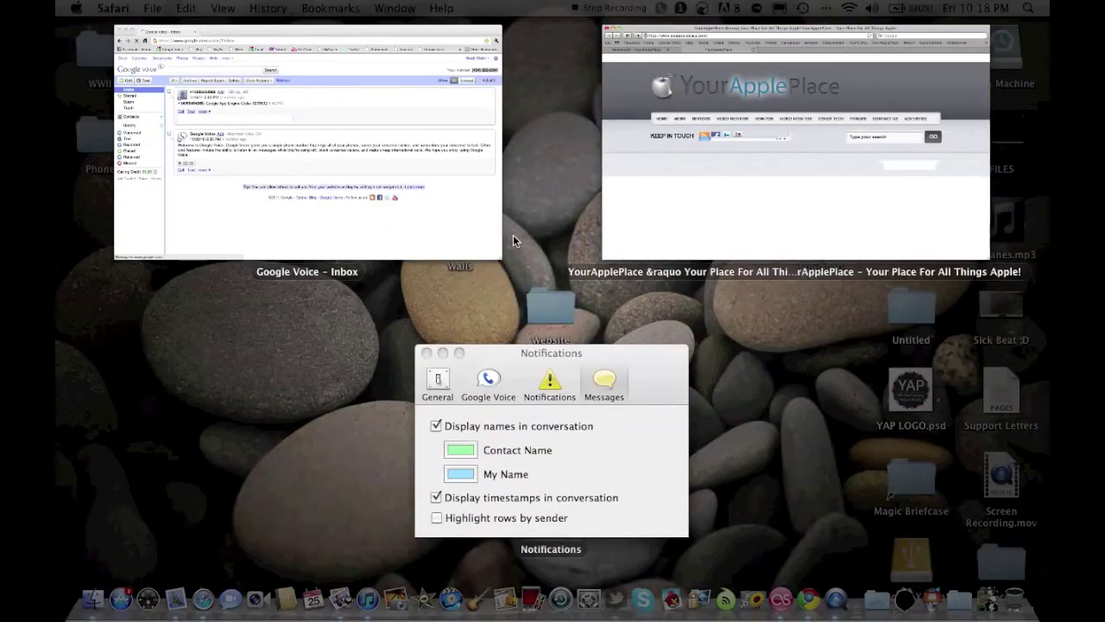
left_click(729, 166)
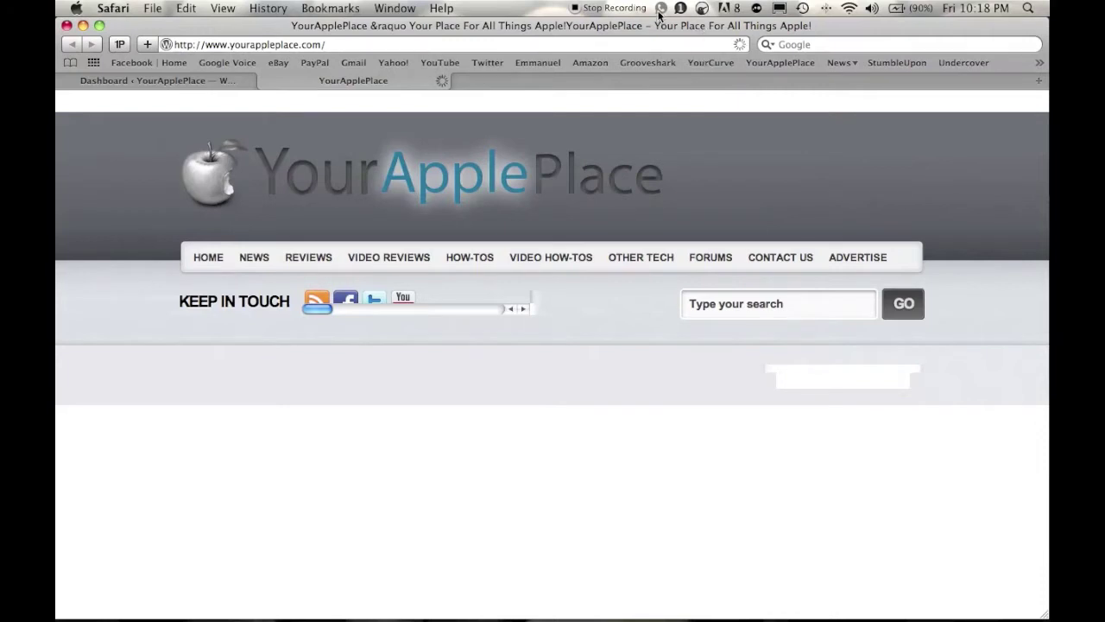
left_click(1005, 8)
left_click(994, 10)
left_click(680, 8)
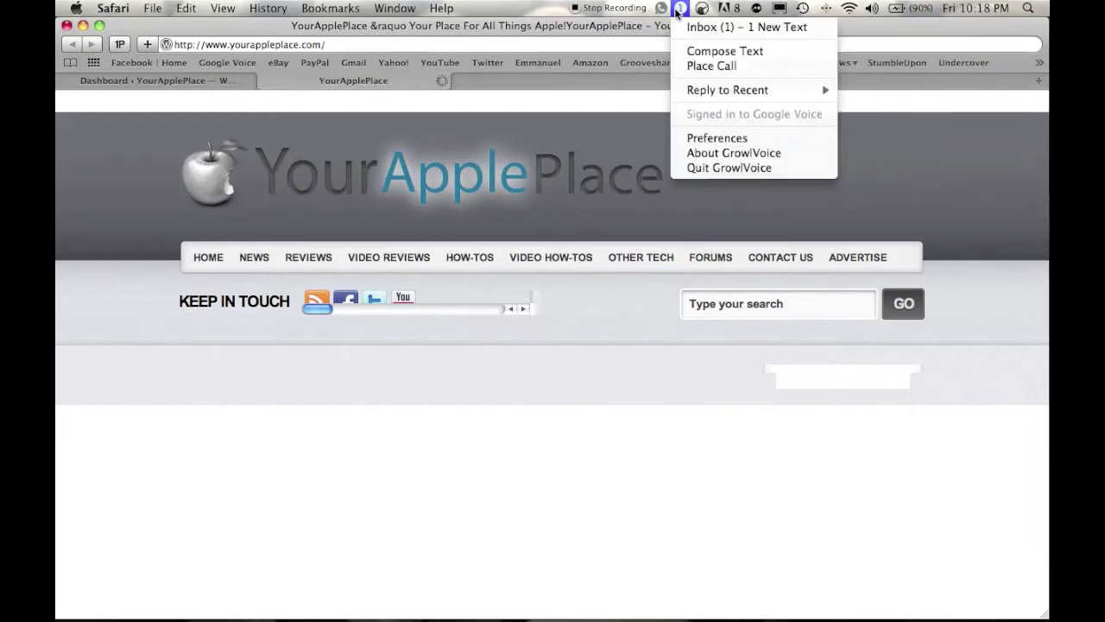
left_click(755, 140)
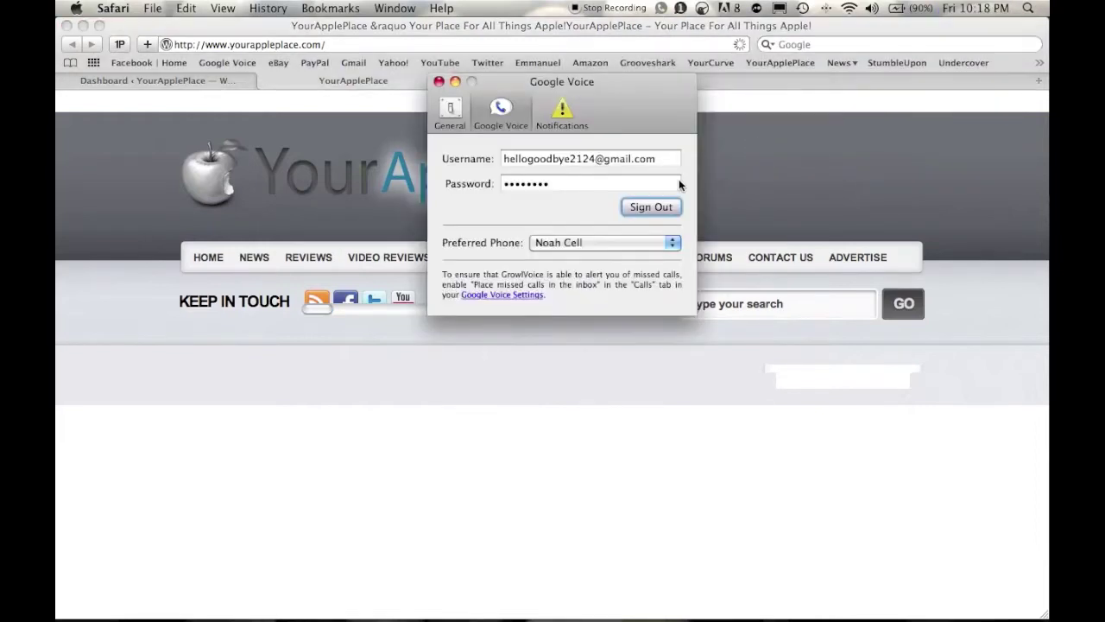
left_click(453, 110)
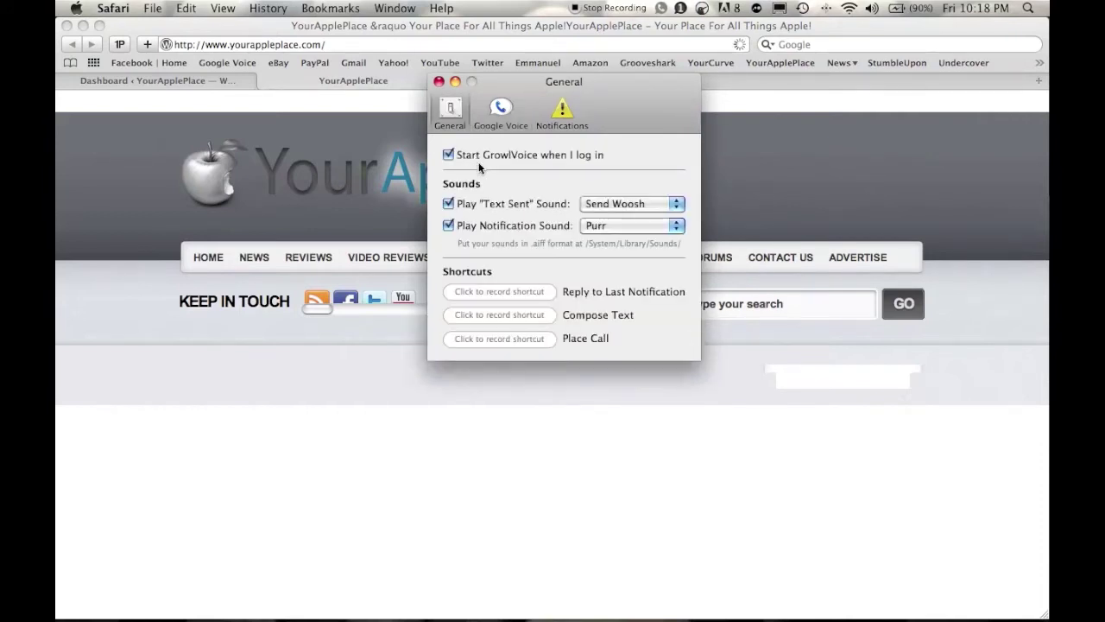
left_click(620, 208)
left_click(621, 209)
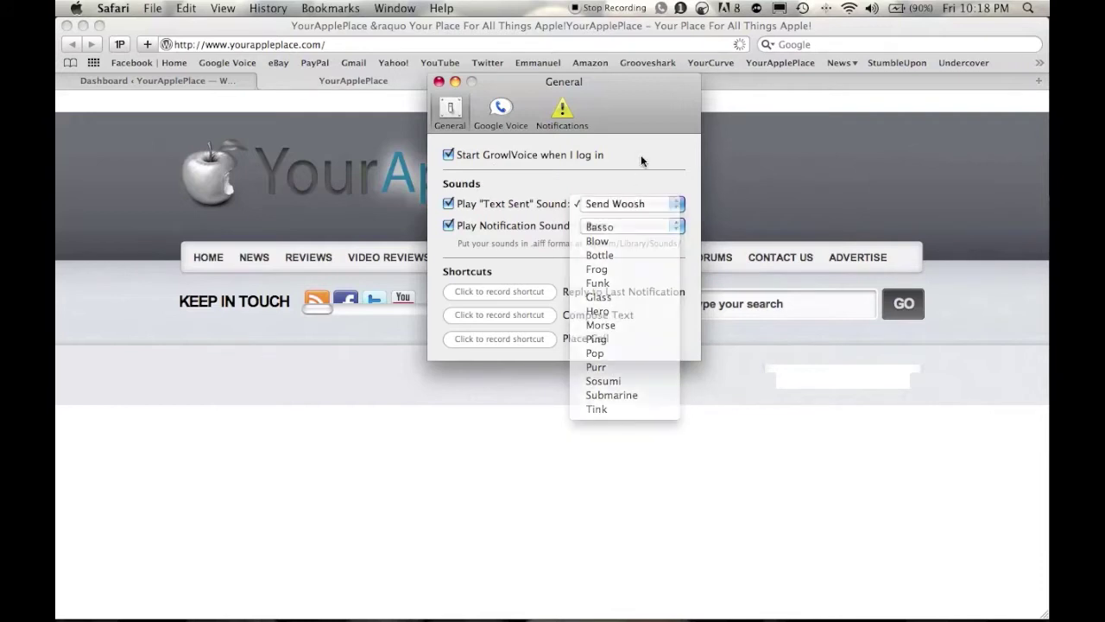
left_click(498, 124)
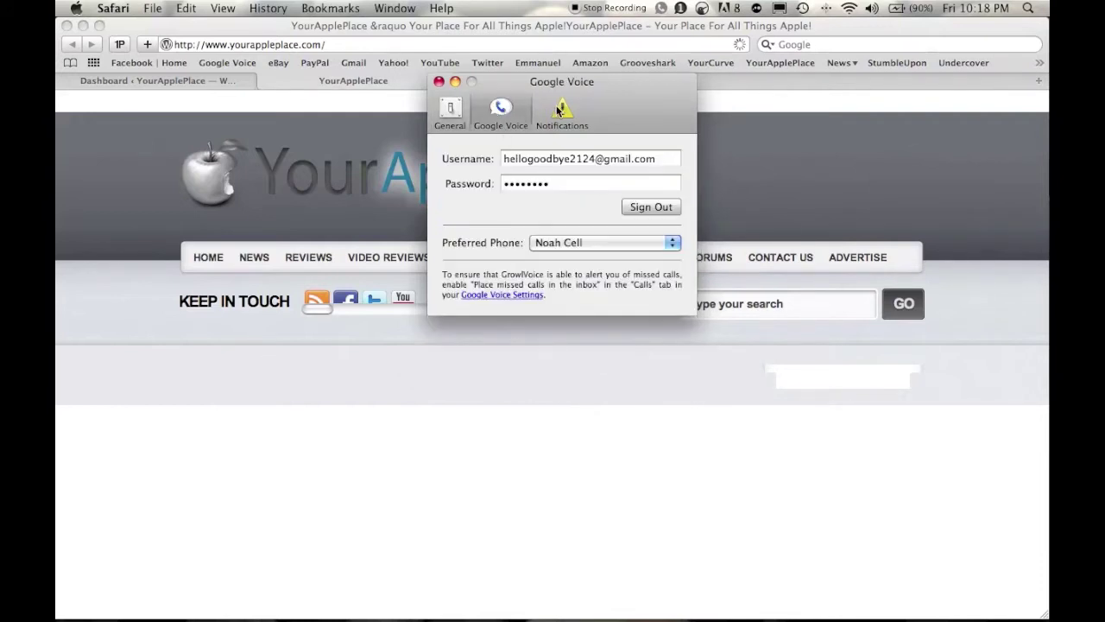
left_click(559, 111)
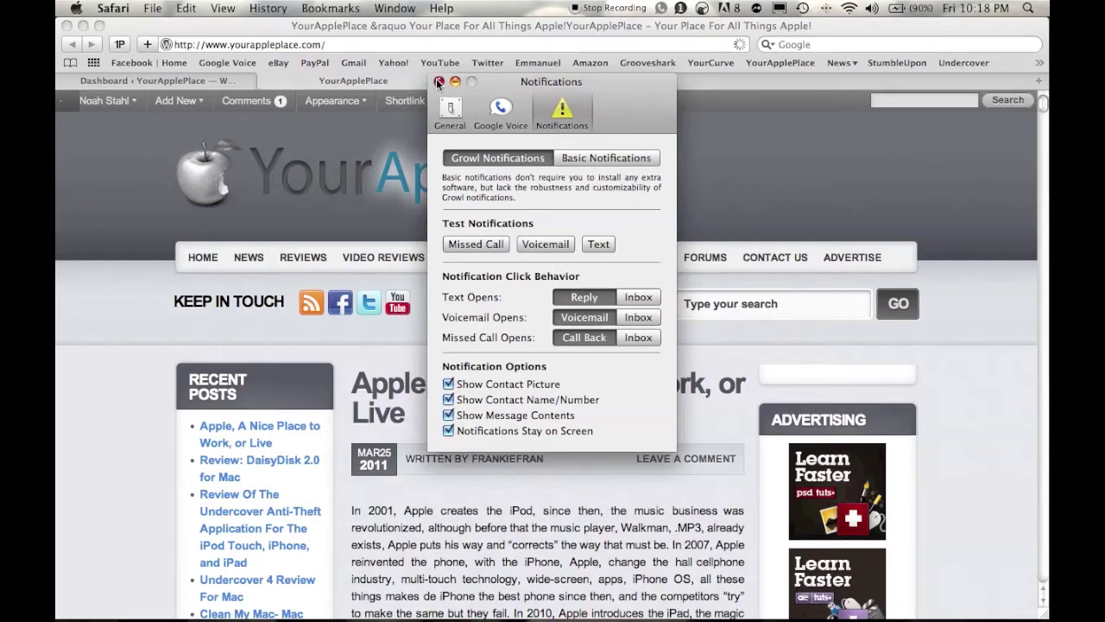
left_click(439, 82)
key("F3")
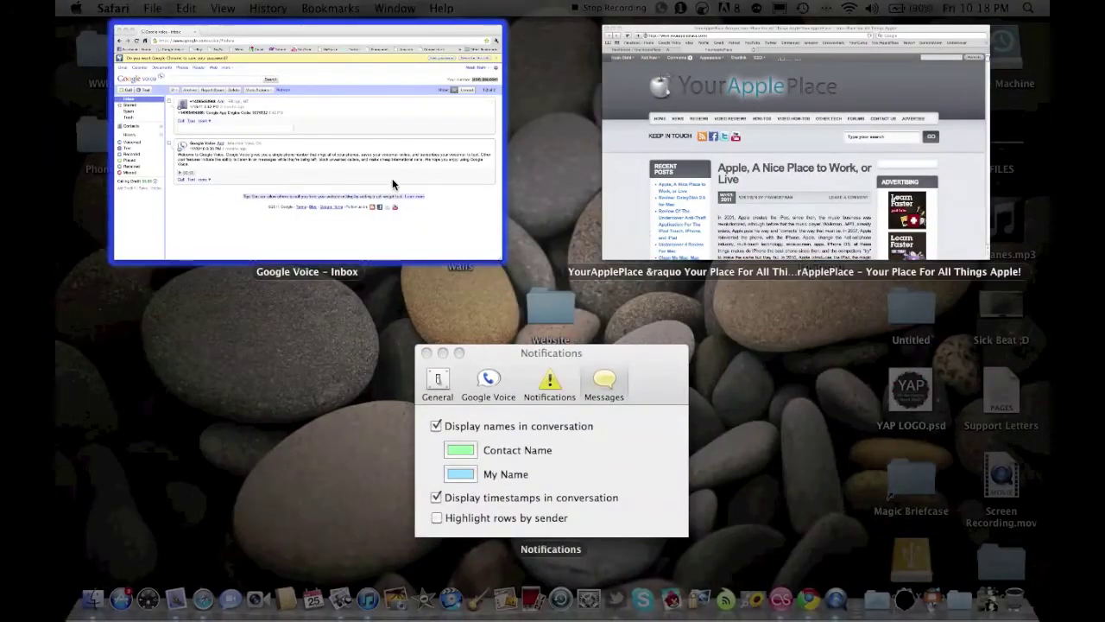
Text 'Hello' to the recipient's phone number from Google Voice and open a reply to it.
left_click(394, 181)
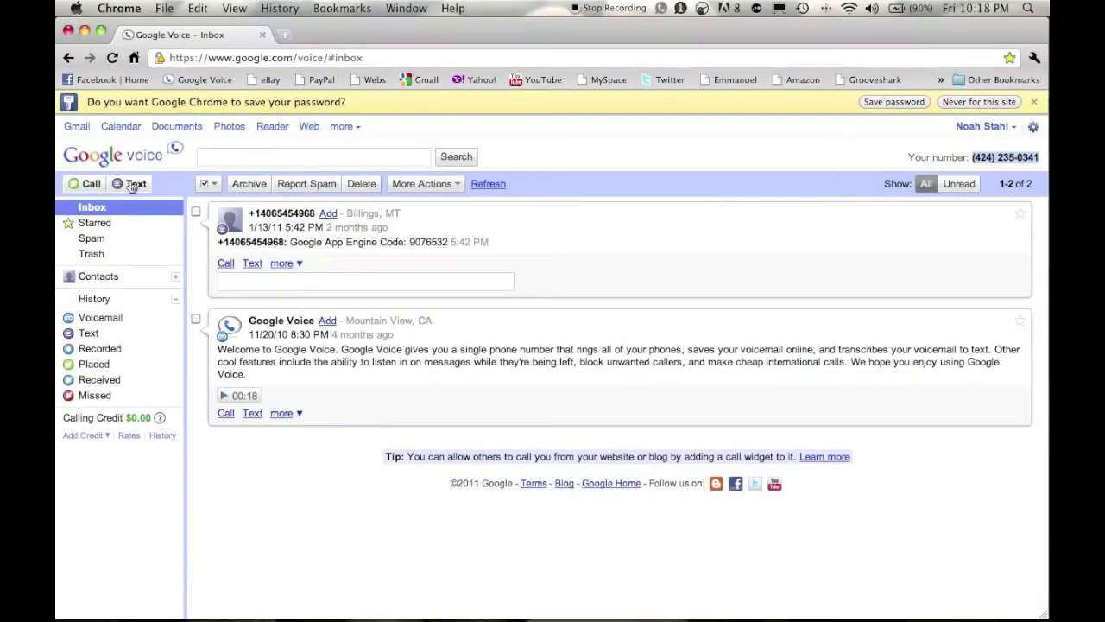
left_click(134, 185)
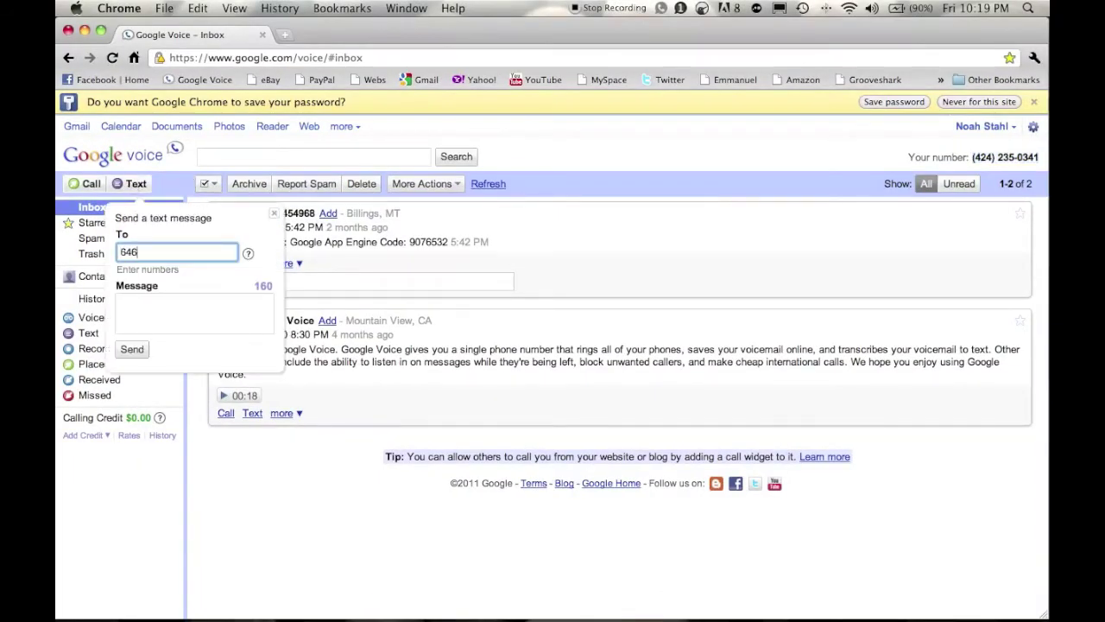
key("Tab")
type("Hello")
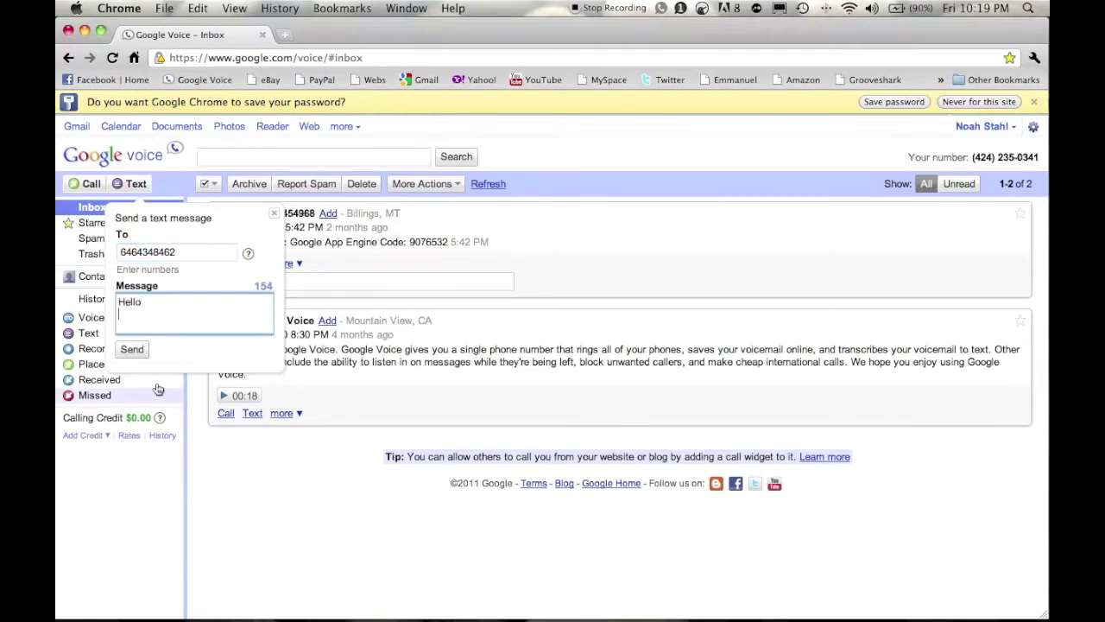
left_click(134, 350)
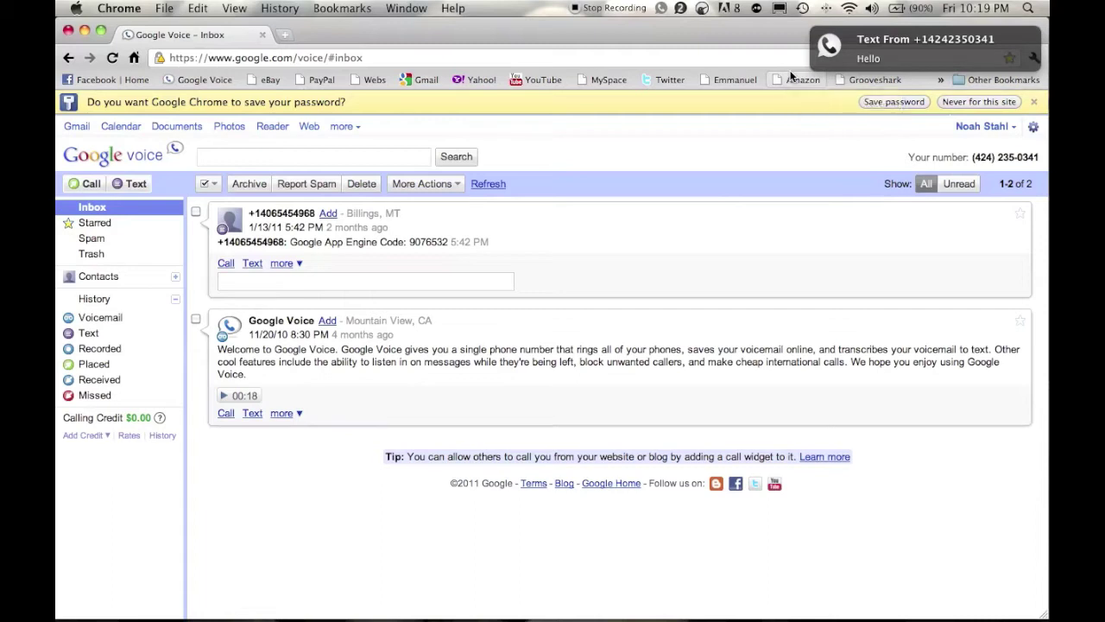
left_click(923, 45)
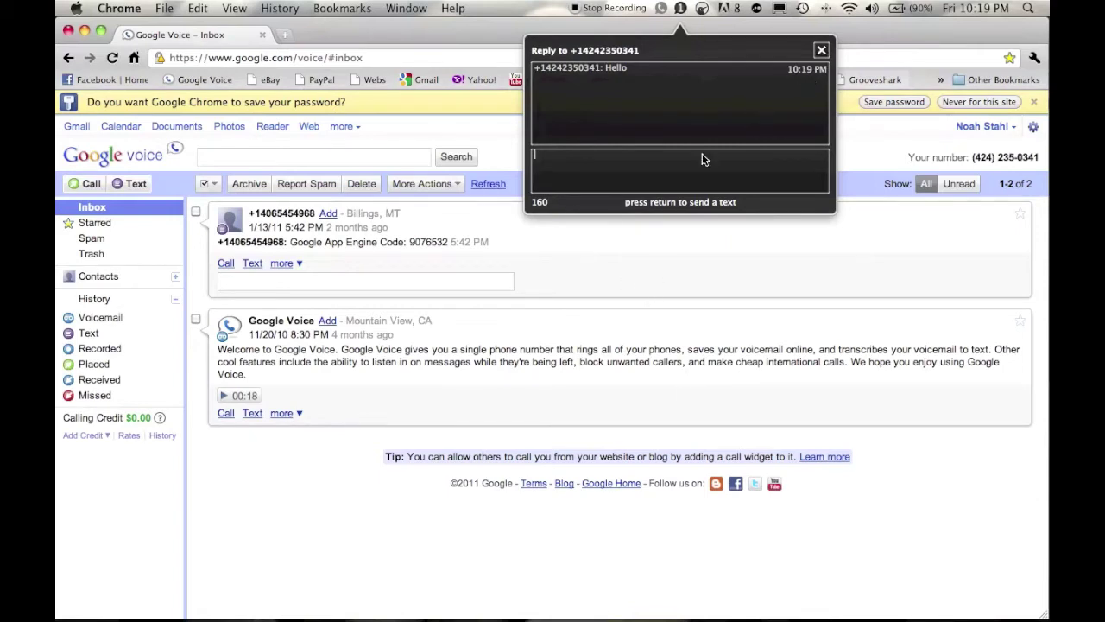
Reply 'Hey' to the Hello text, then refresh the Google Voice inbox and mark it read.
type("Hey")
key("Return")
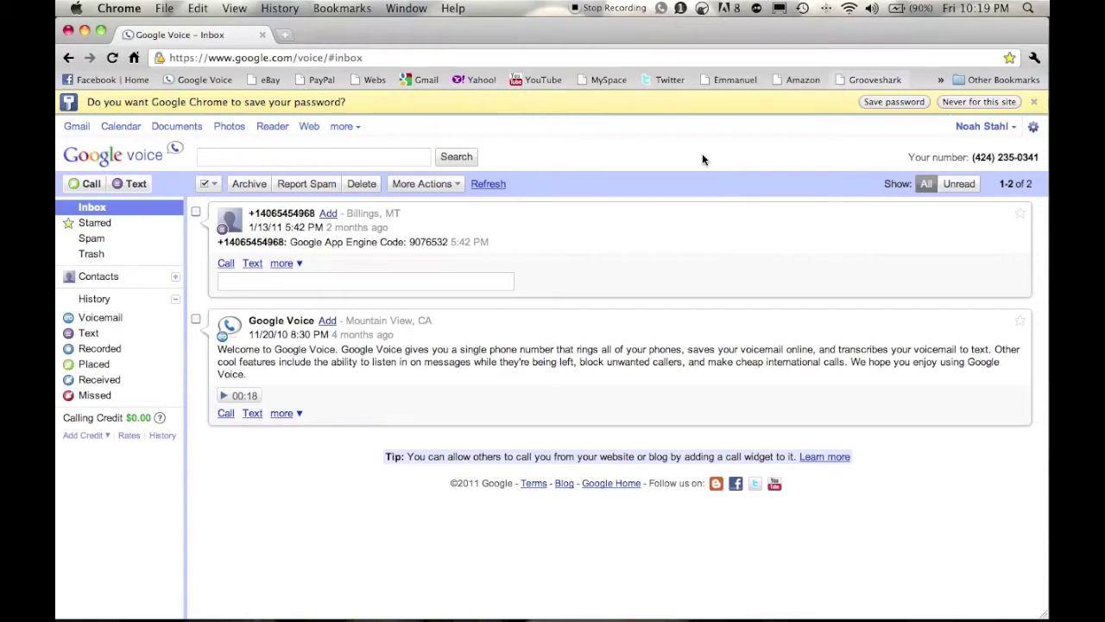
left_click(493, 185)
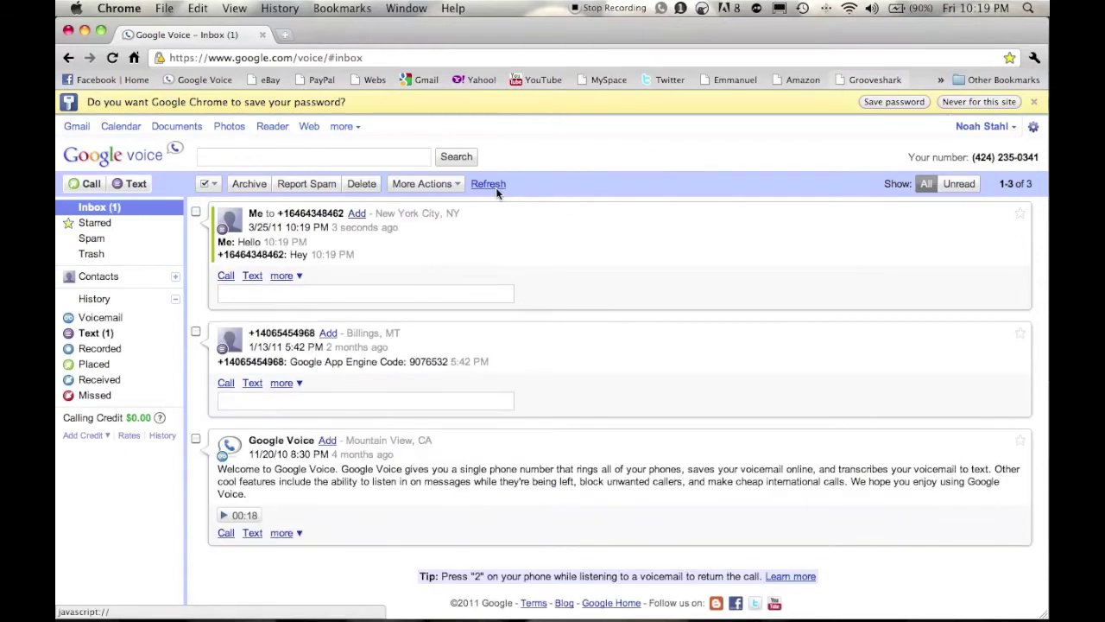
left_click(542, 288)
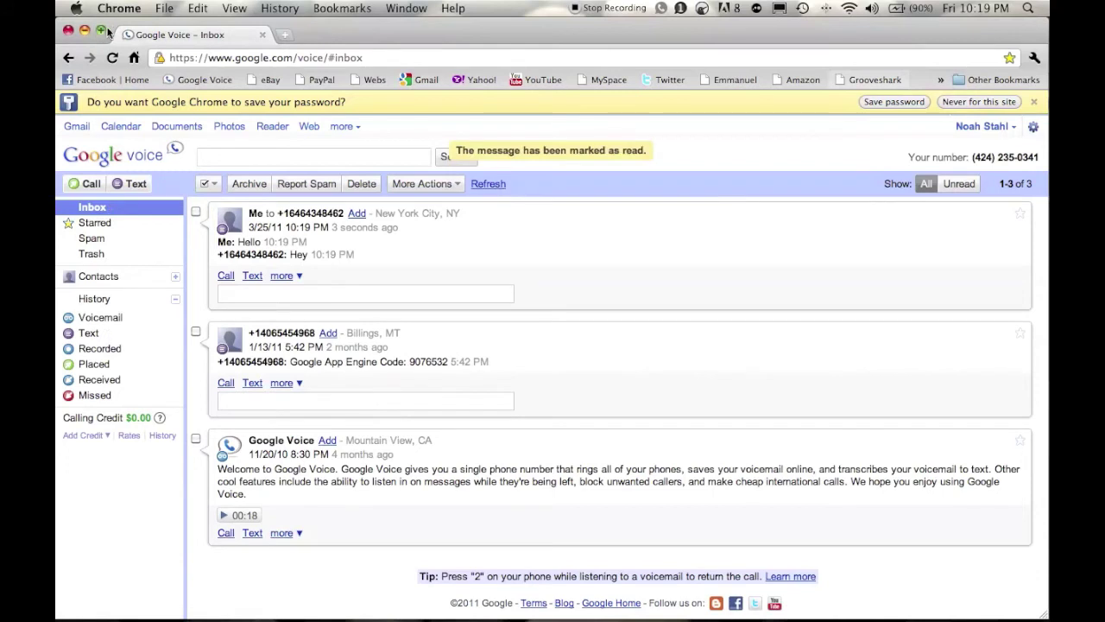
left_click(680, 8)
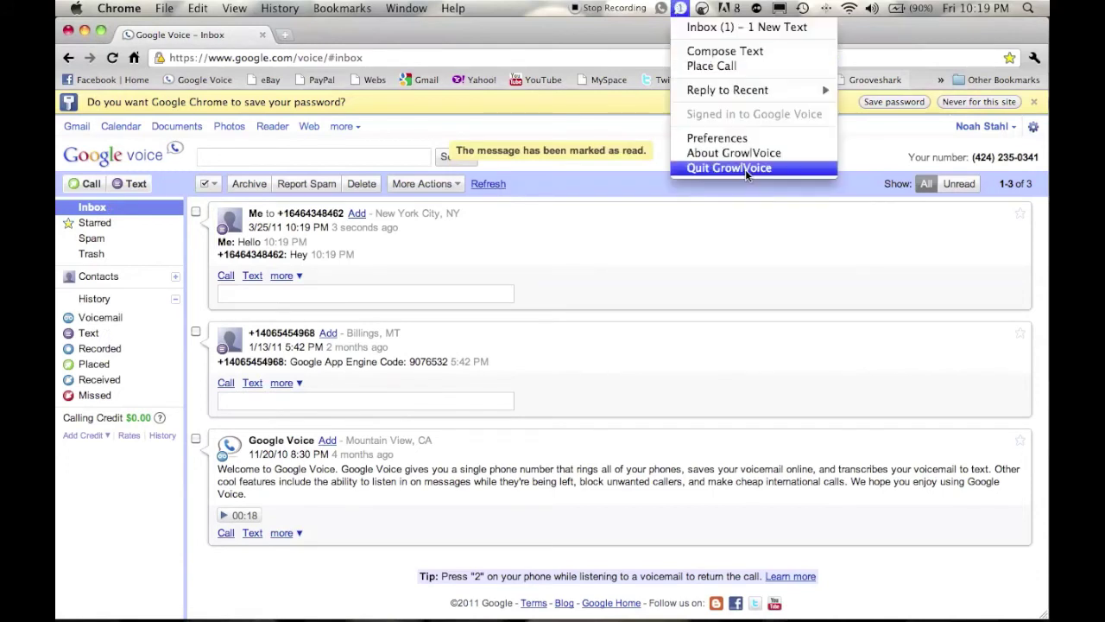
Reopen GrowlVoice Preferences and look through the Account, General, Notifications and Messages tabs.
left_click(745, 169)
left_click(667, 11)
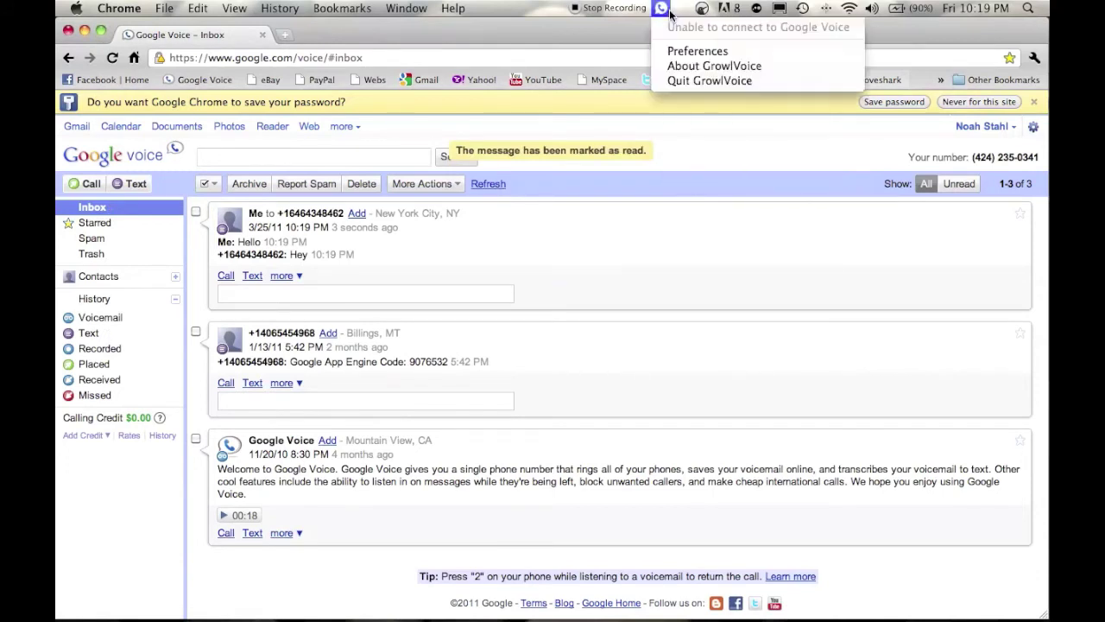
left_click(696, 51)
left_click(494, 160)
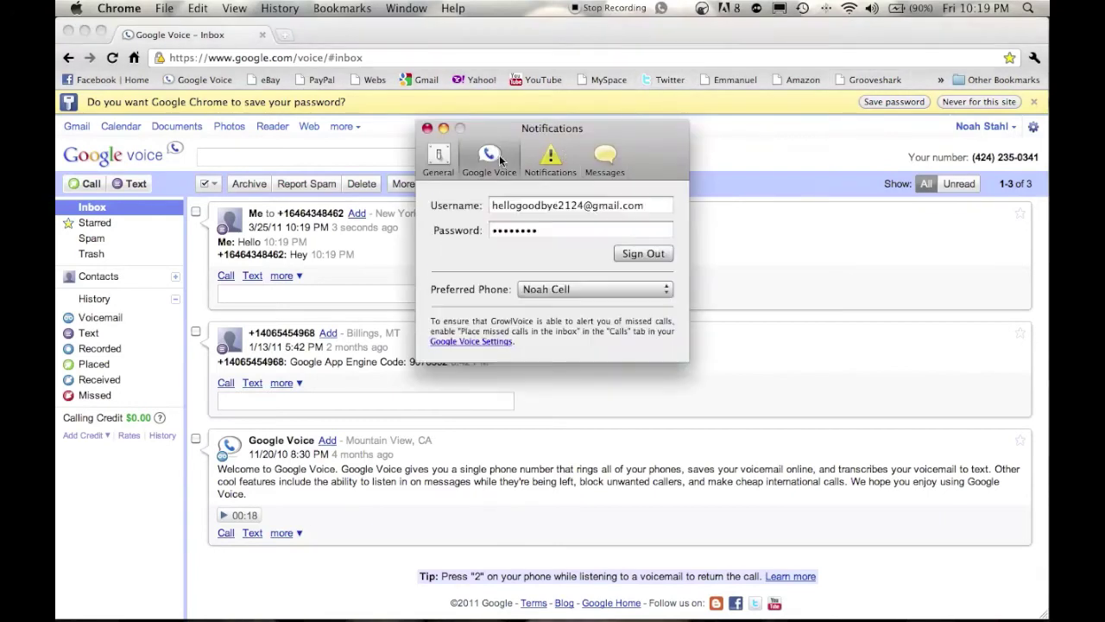
left_click(445, 155)
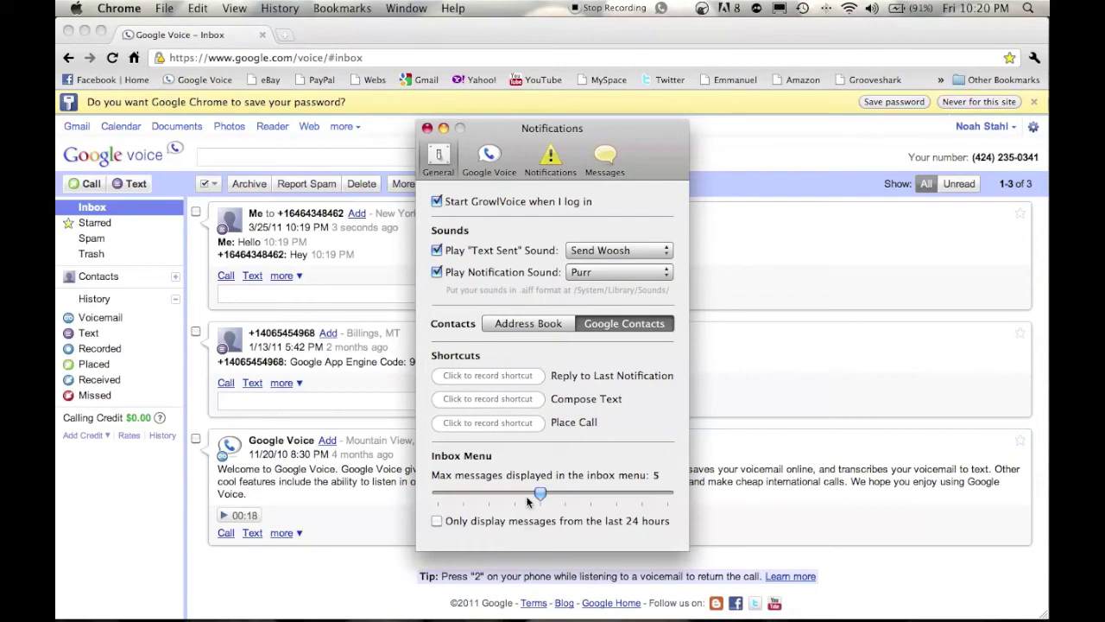
left_click(551, 159)
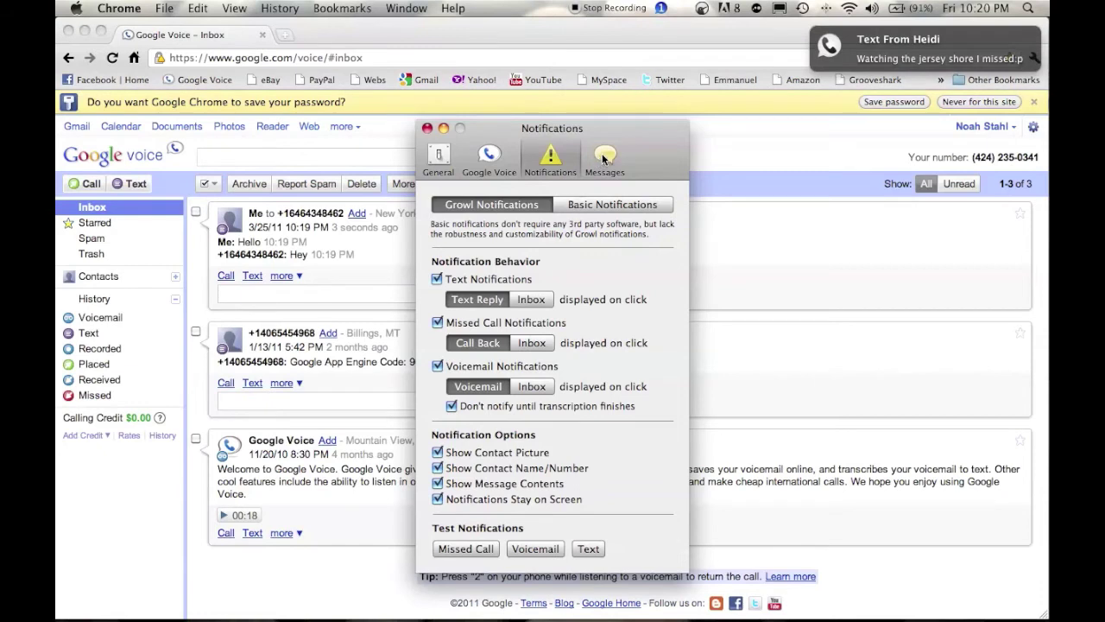
left_click(604, 159)
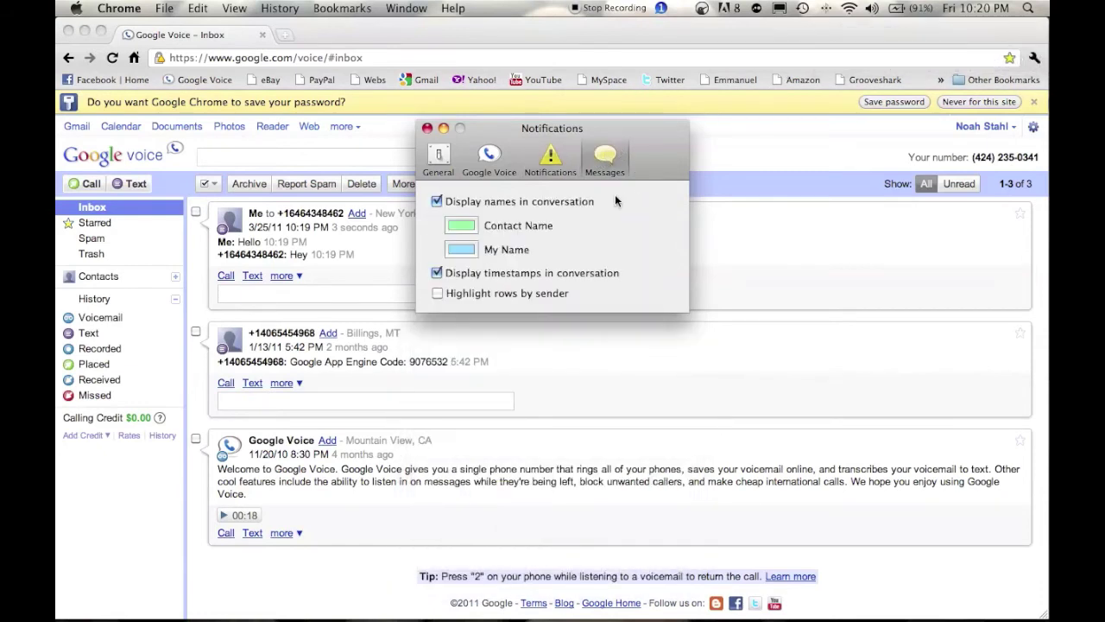
Turn on 'Highlight rows by sender', keeping the existing name colours, and close Preferences.
left_click(461, 249)
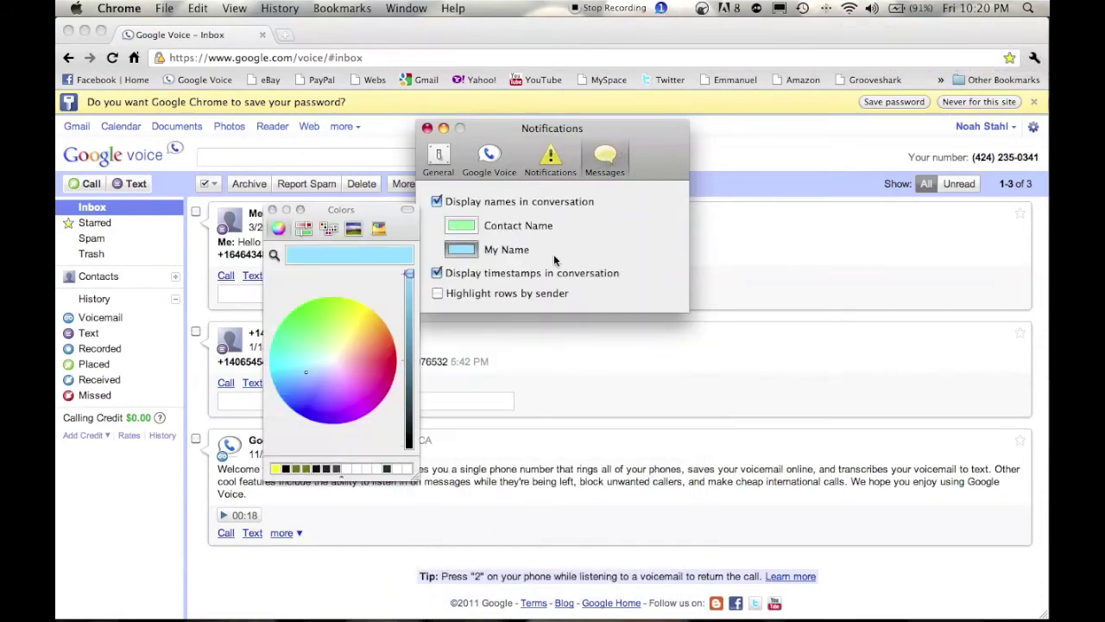
left_click(272, 210)
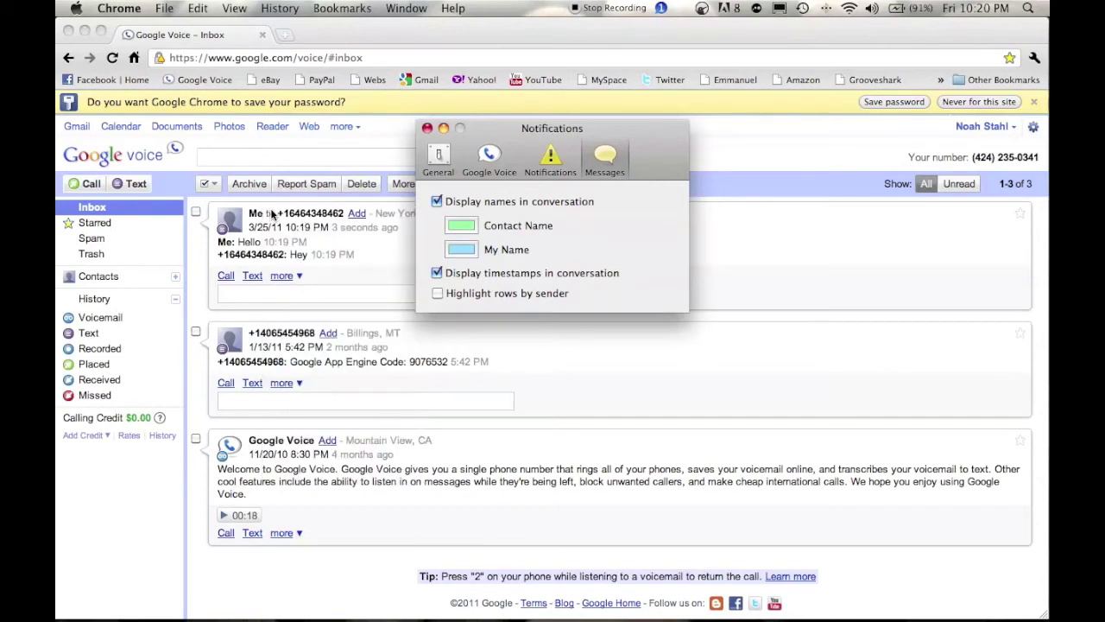
left_click(436, 293)
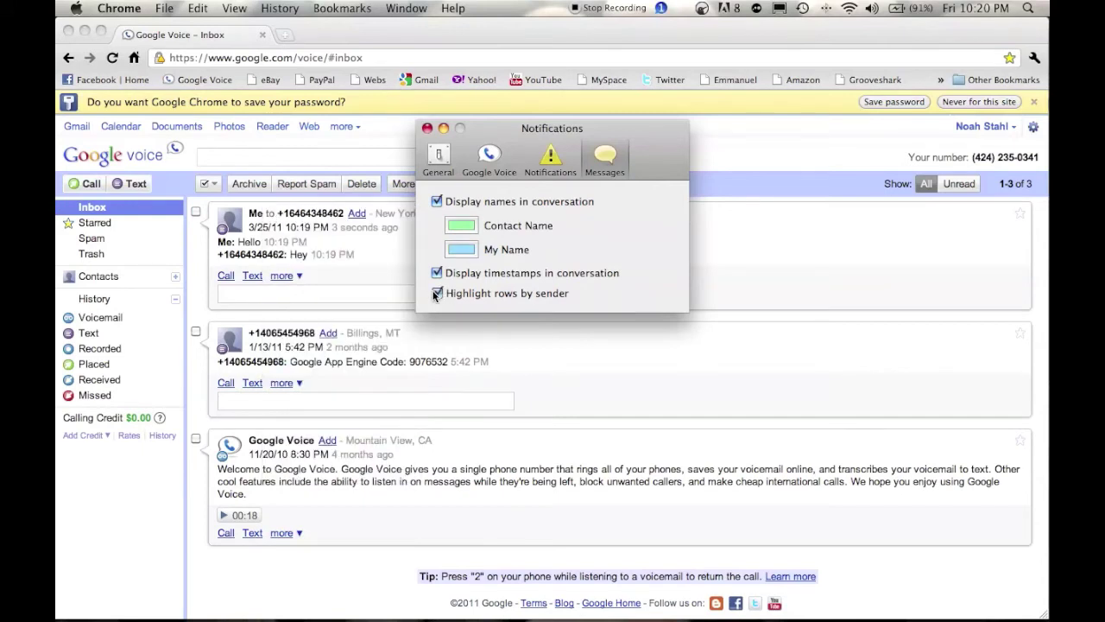
left_click(468, 228)
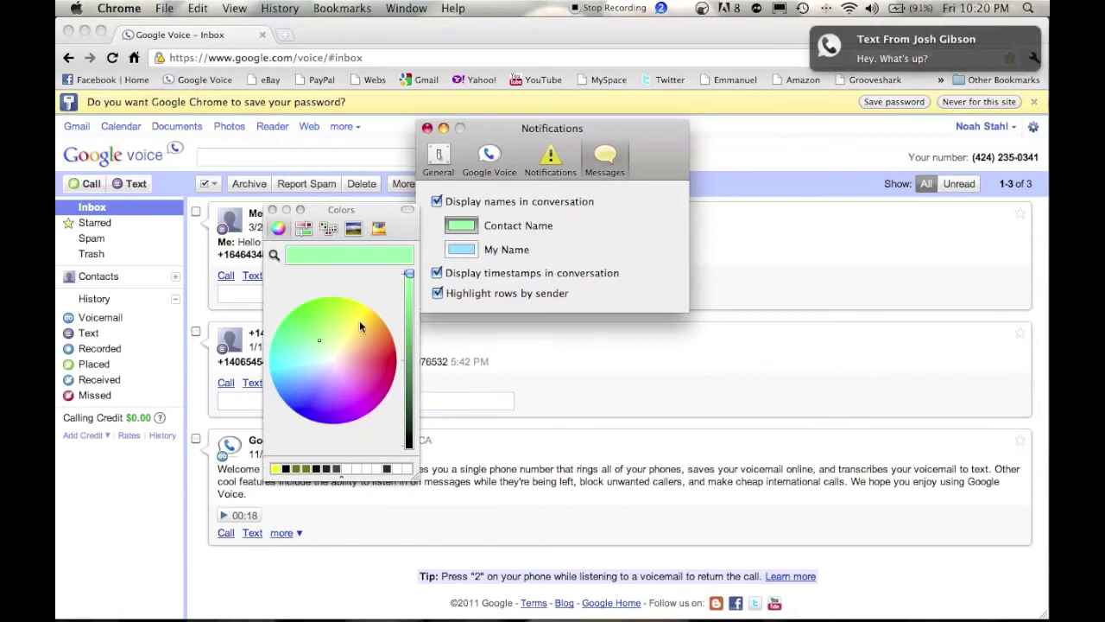
left_click(829, 41)
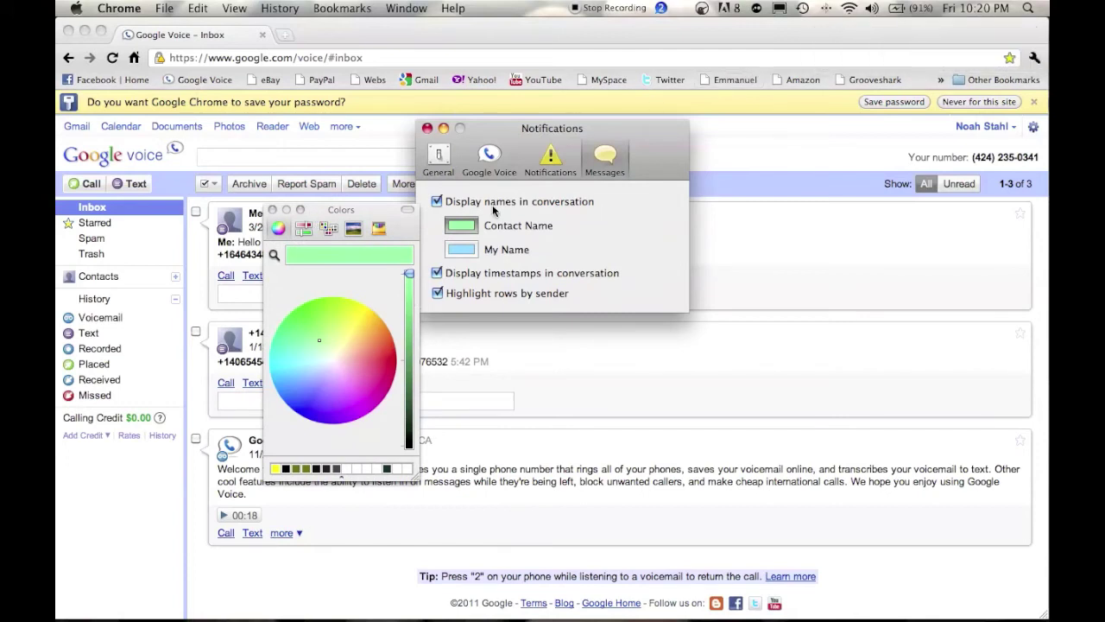
left_click(272, 211)
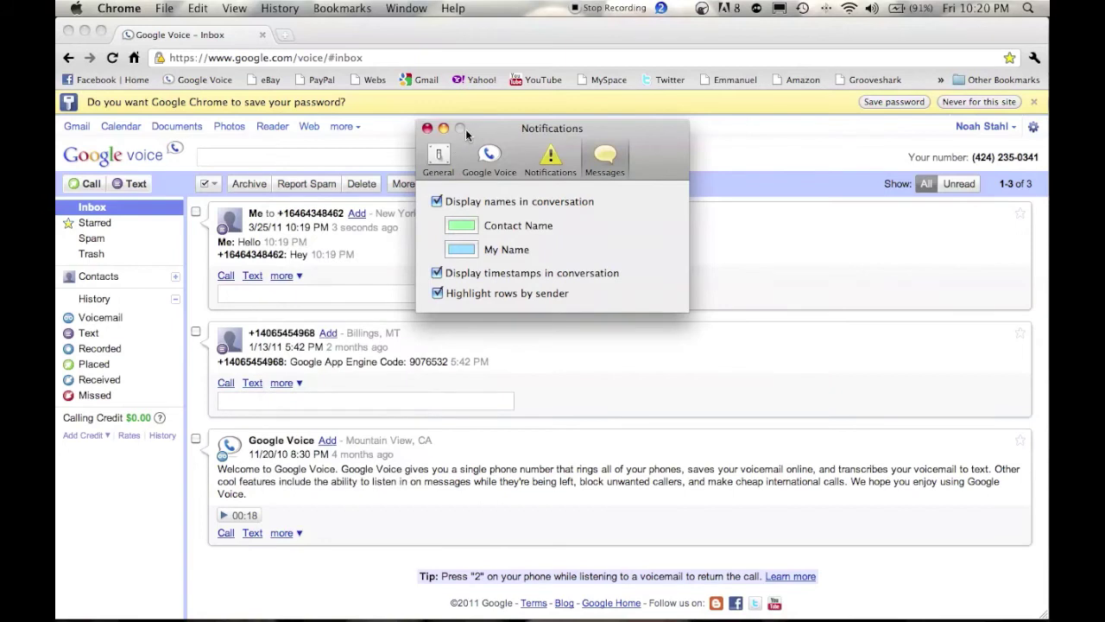
left_click(426, 128)
Text 'Hey' to your own Google Voice number via GrowlVoice, allowing keychain access.
left_click(660, 7)
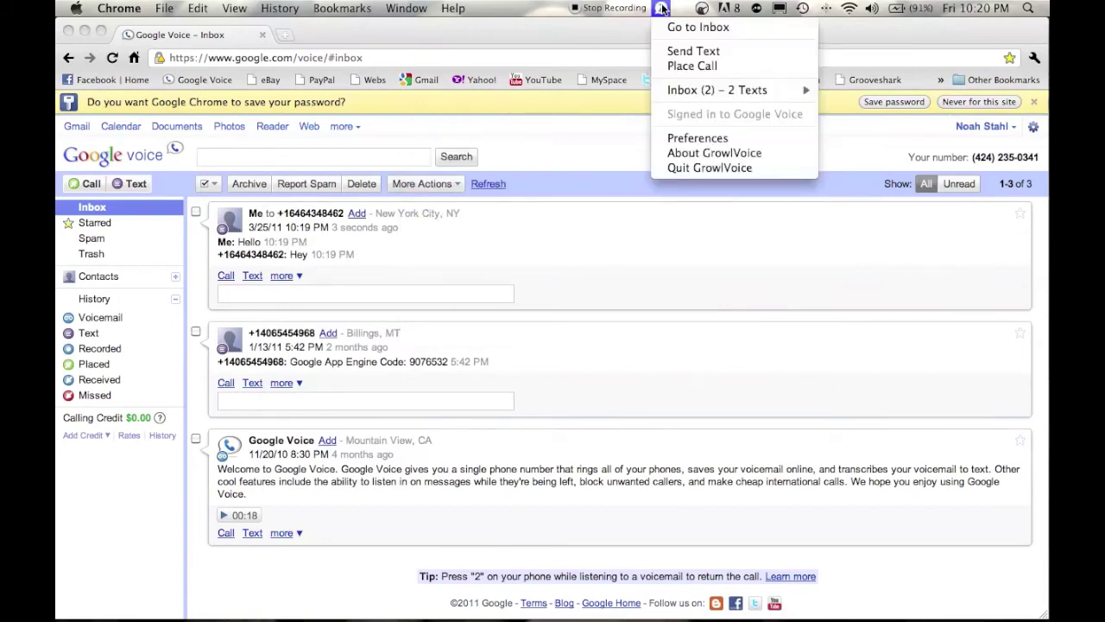
left_click(774, 54)
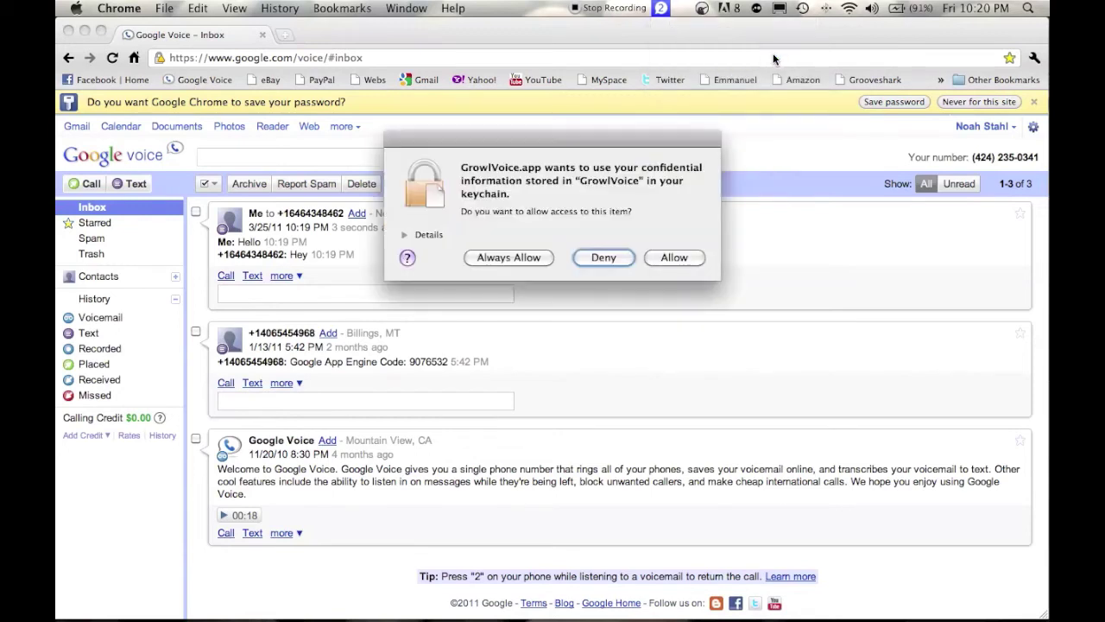
left_click(672, 259)
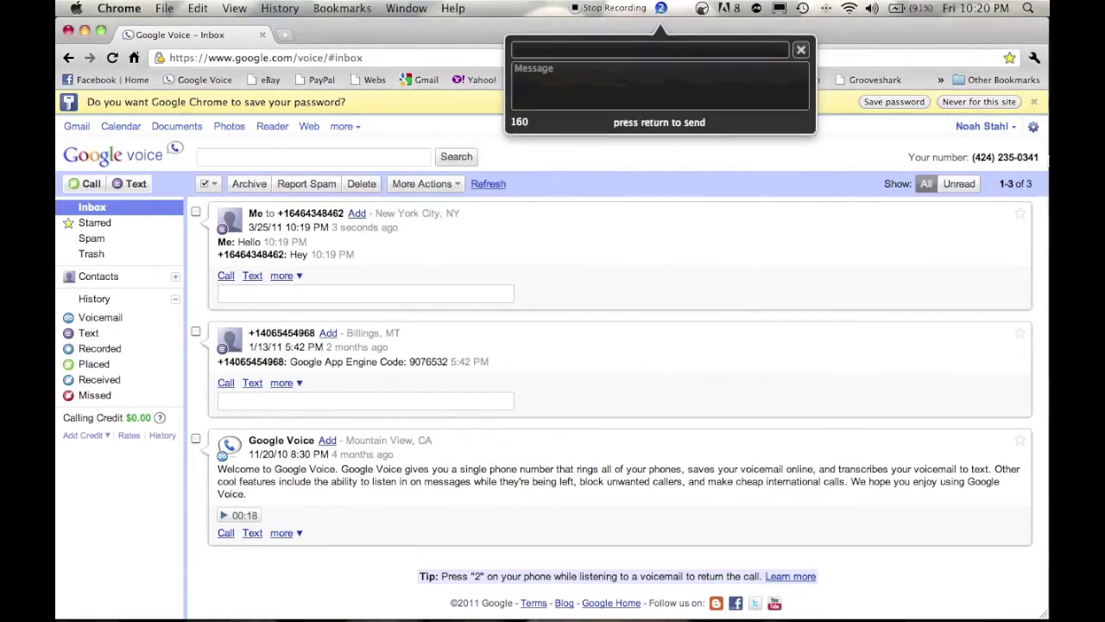
left_click_drag(1041, 163, 968, 160)
key("Tab")
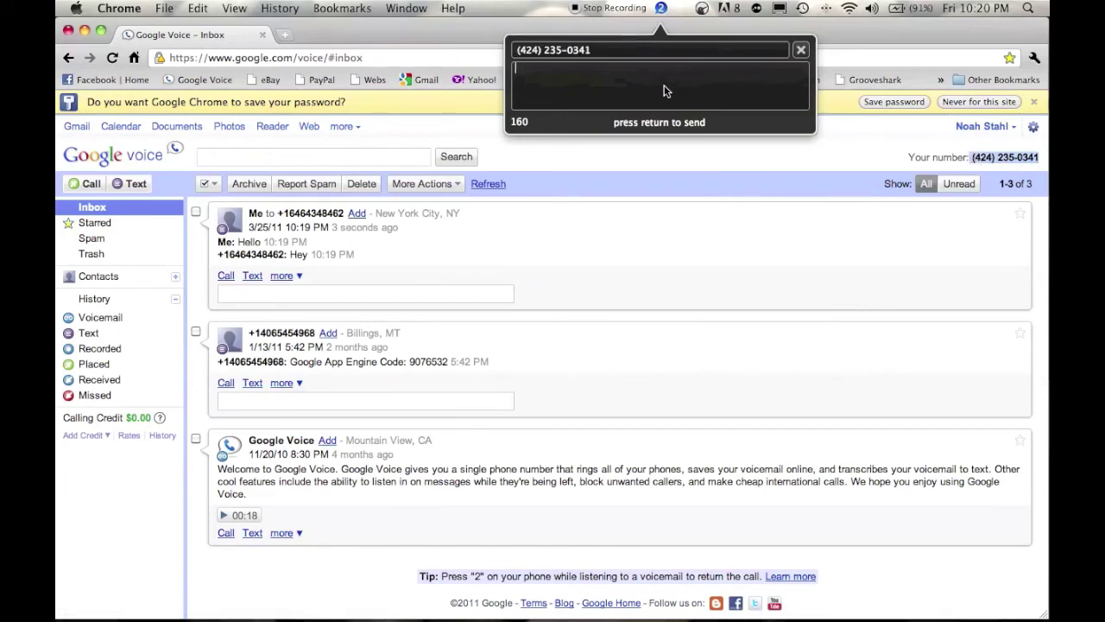
type("Hey")
key("Return")
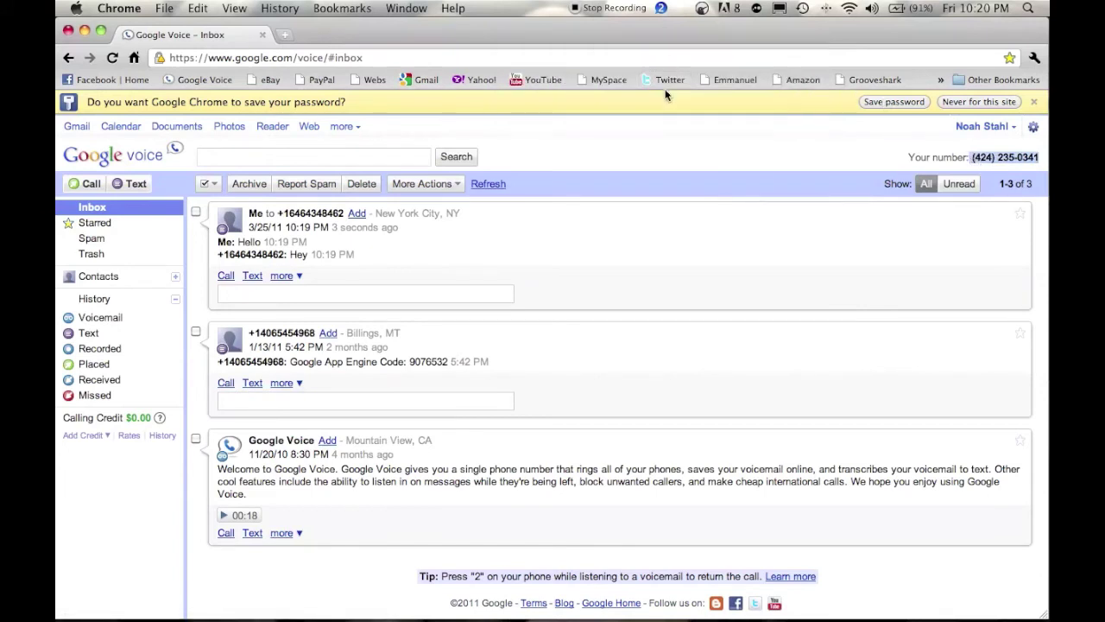
Open GrowlVoice's Place Call window, keep the current phone, and close it without calling.
left_click(662, 8)
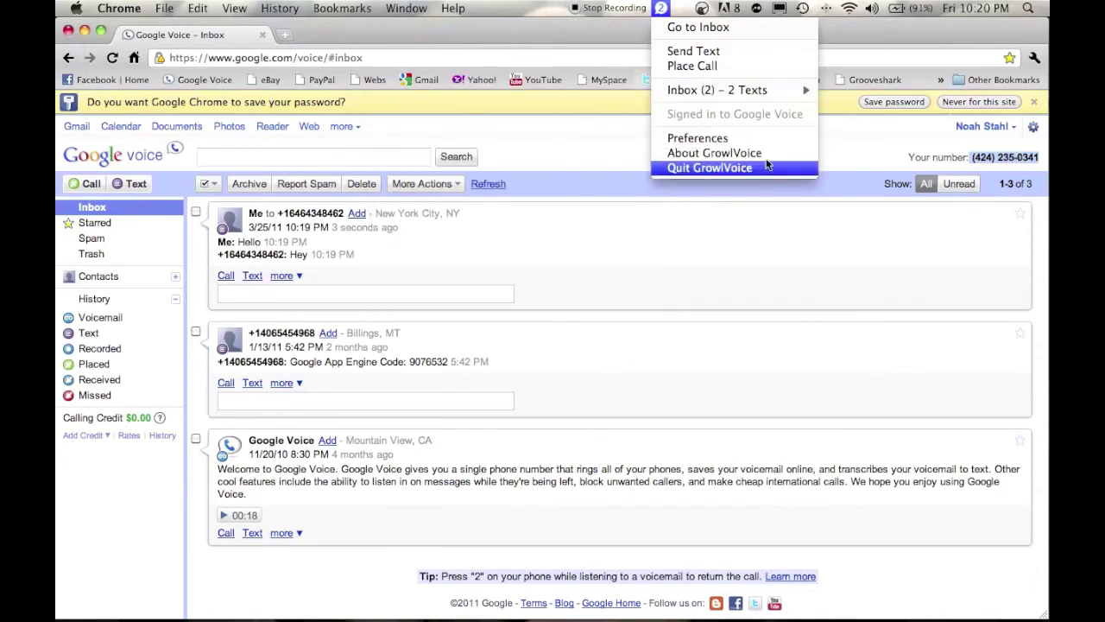
left_click(711, 66)
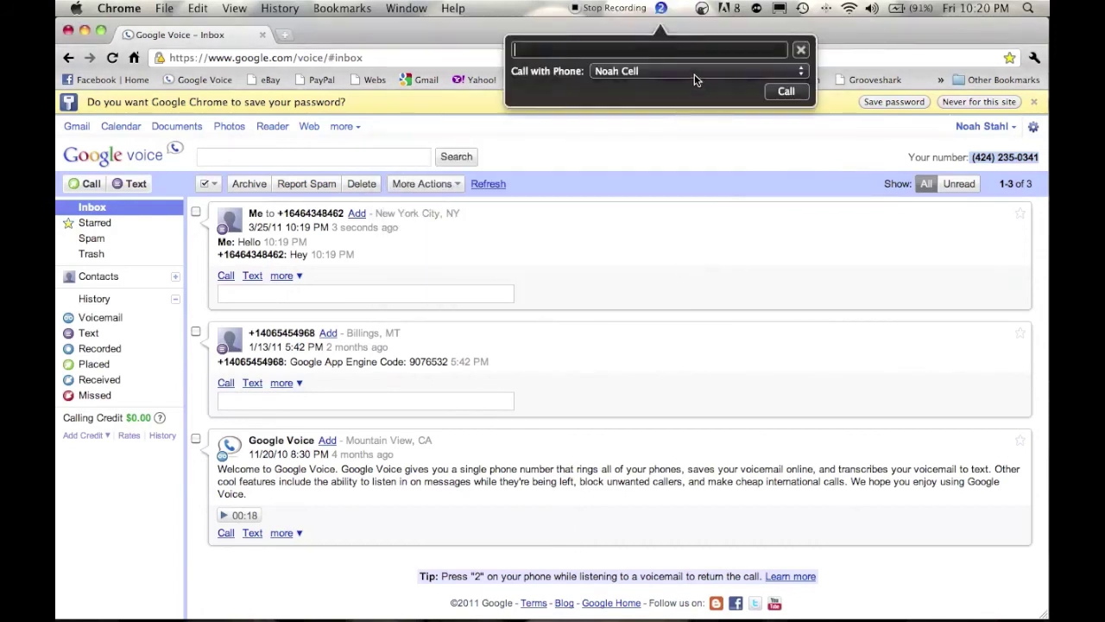
left_click(696, 73)
left_click(715, 143)
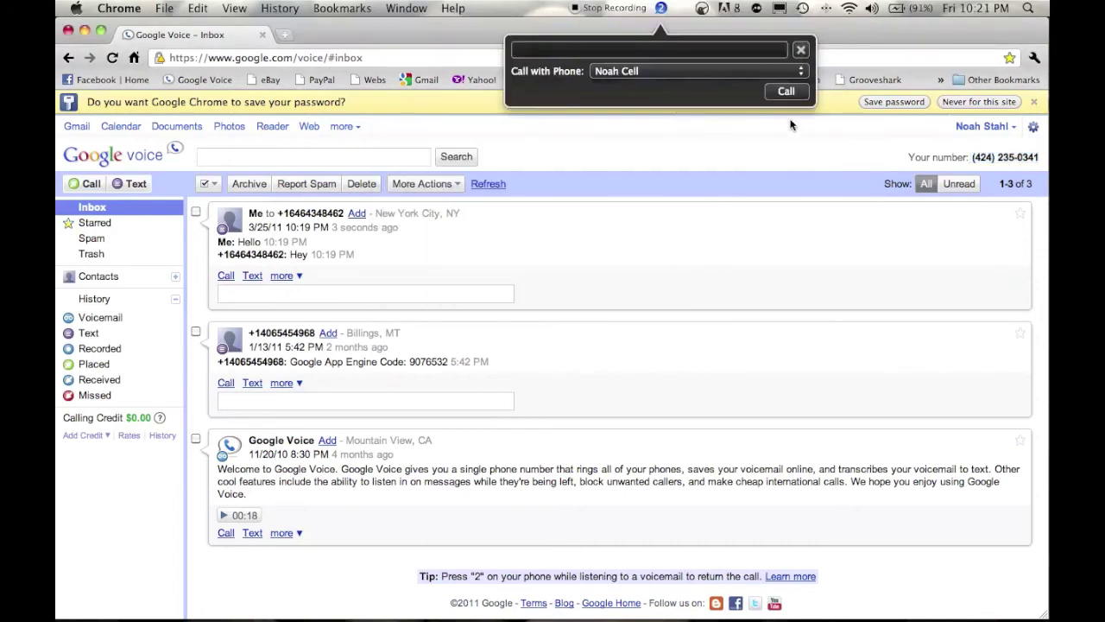
left_click(801, 49)
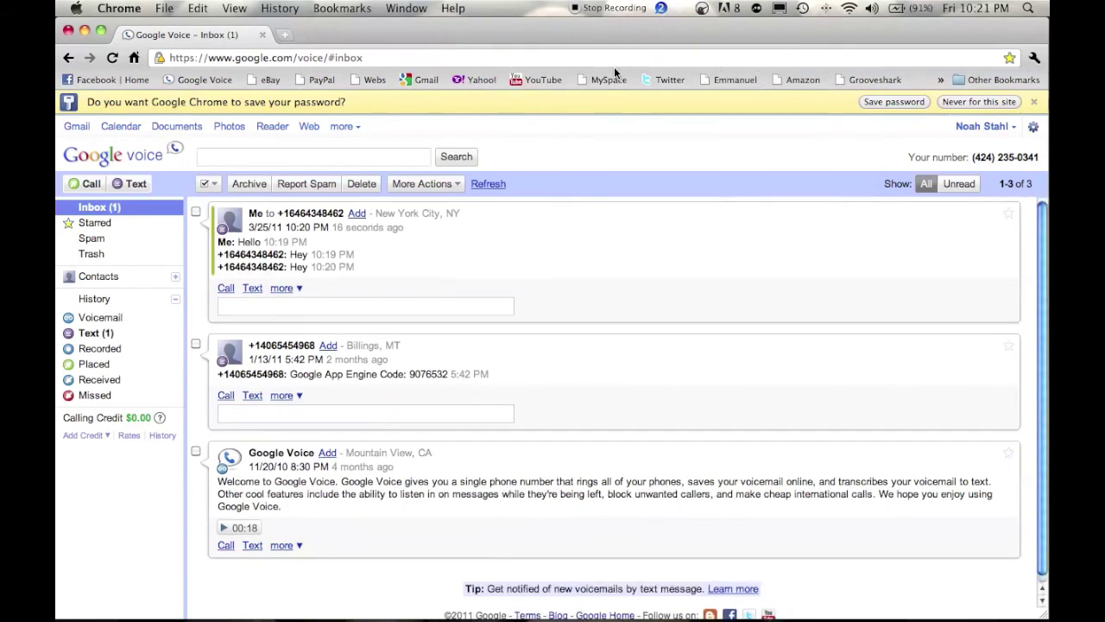
Switch to Safari showing the YourApplePlace home page and briefly reveal the Dock.
key("super+Tab")
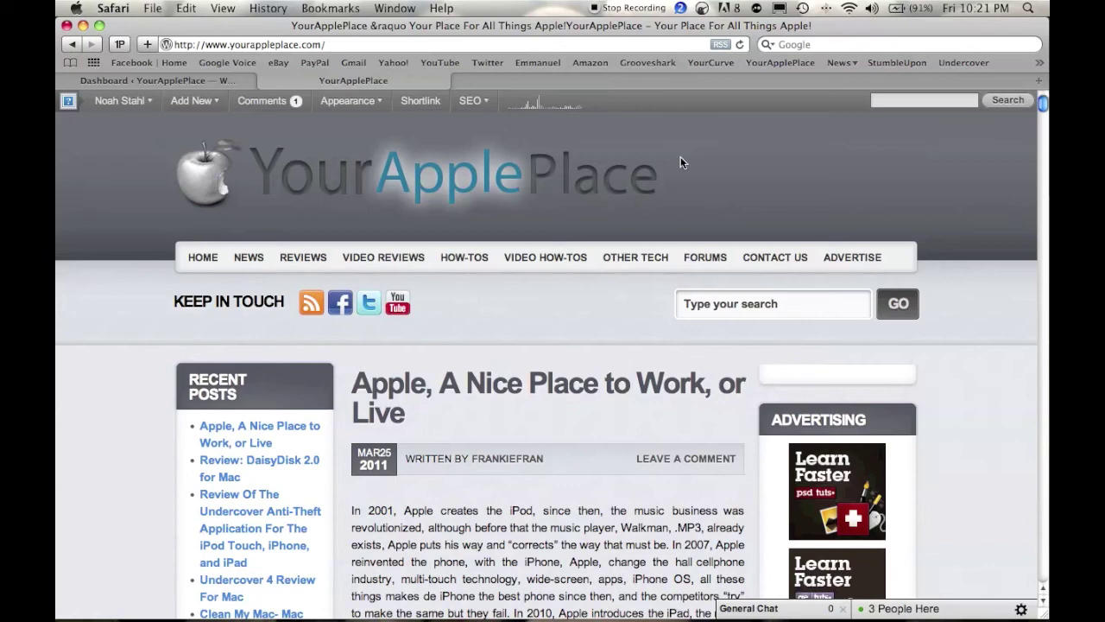
mouse_move(615, 618)
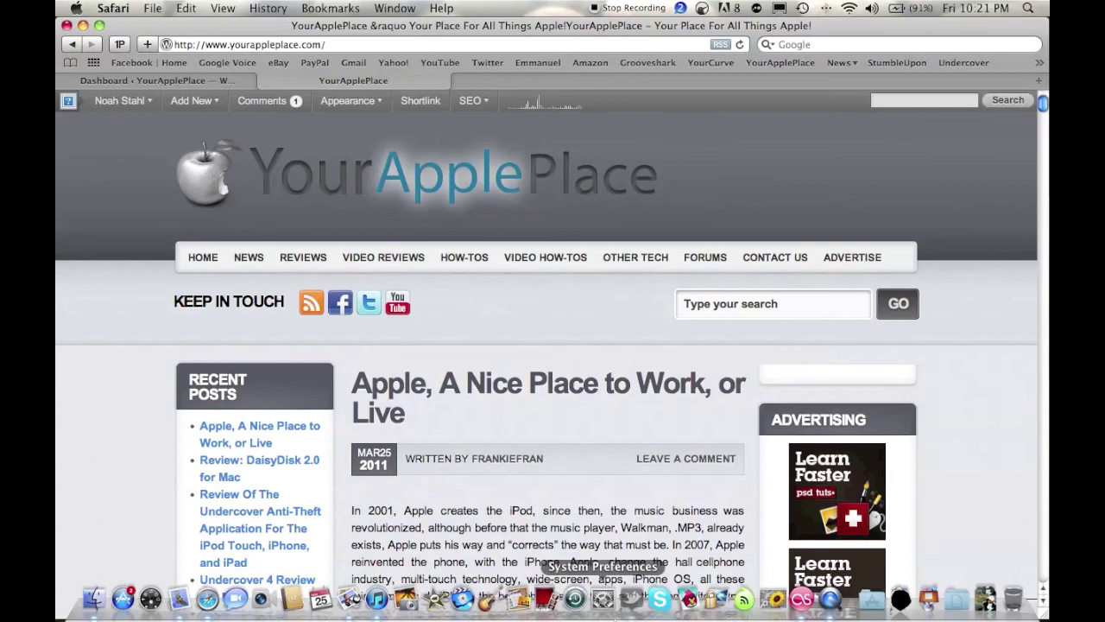